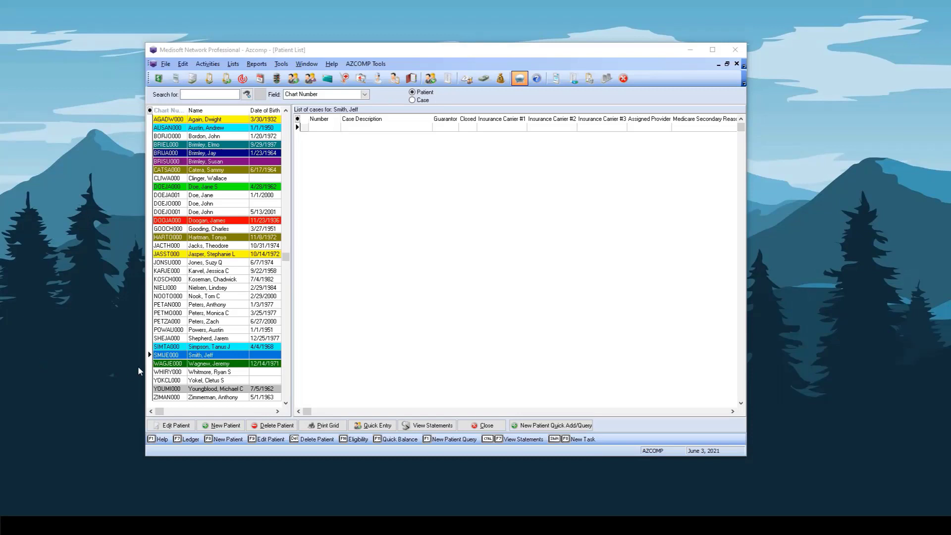
Start a new patient record and clear the pre-filled last name, first name and street.
left_click(225, 425)
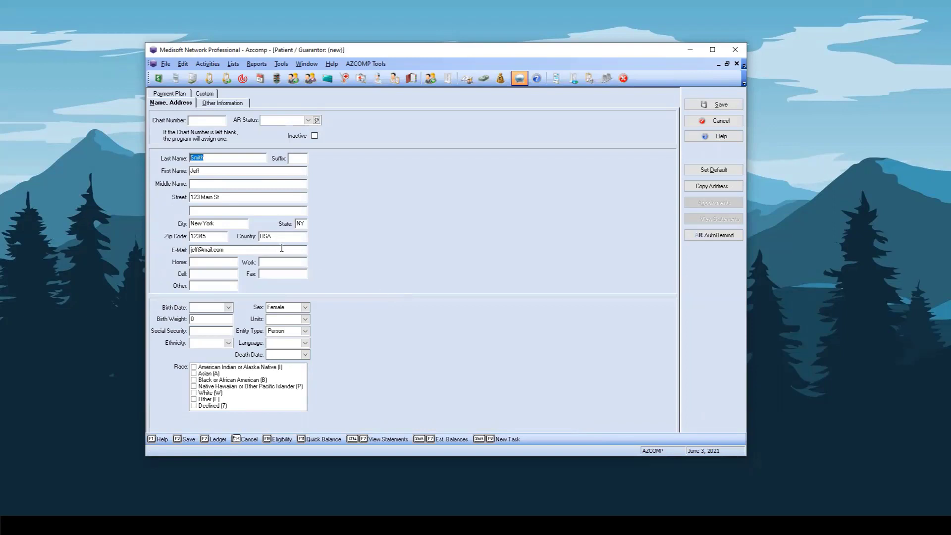
key("Delete")
double_click(211, 170)
key("Delete")
left_click(226, 197)
key("BackSpace")
key("BackSpace")
key("BackSpace")
Clear the pre-filled city and zip code on the new patient form.
left_click(224, 223)
key("BackSpace")
key("BackSpace")
key("BackSpace")
key("BackSpace")
key("BackSpace")
left_click(222, 236)
key("BackSpace")
key("BackSpace")
key("BackSpace")
left_click(702, 172)
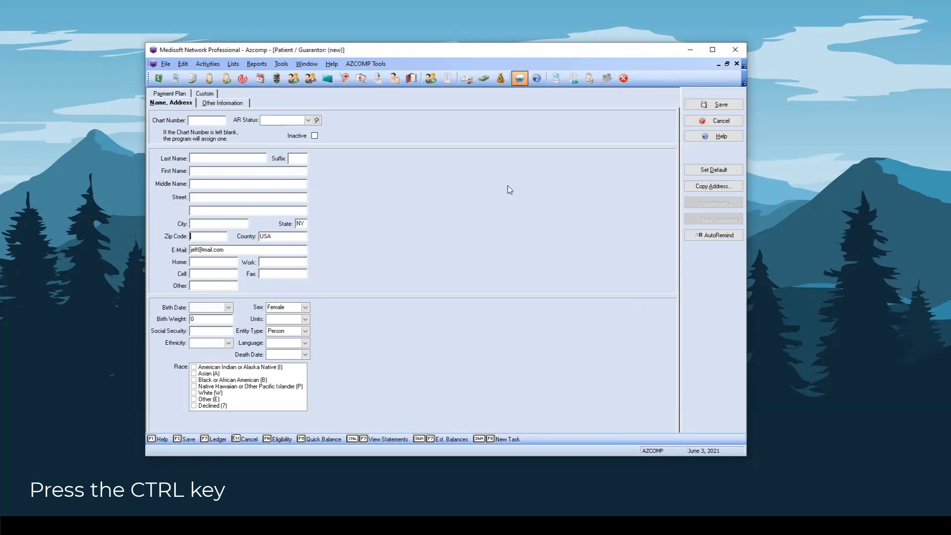
Use Ctrl to turn Set Default into Remove Default, remove the saved defaults and acknowledge.
key("ctrl")
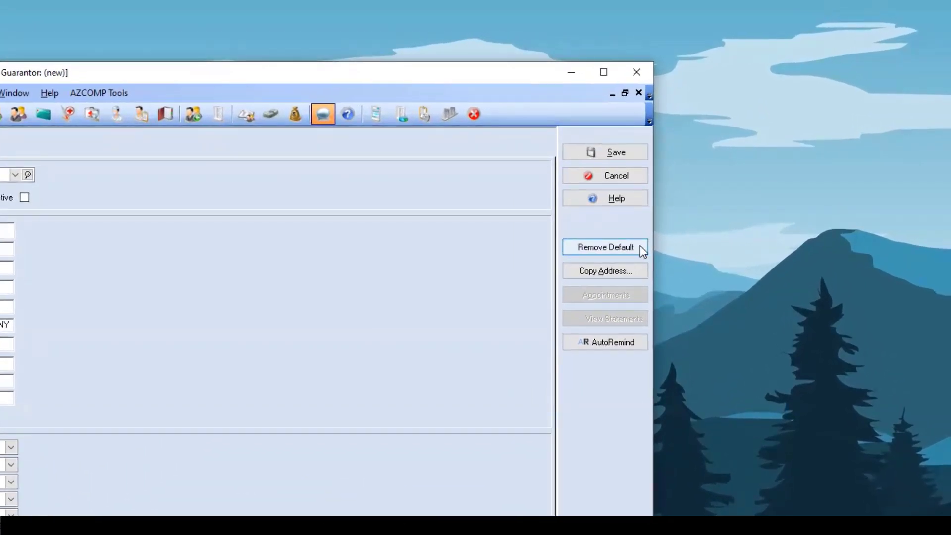
left_click(640, 246)
left_click(640, 248)
left_click(635, 247)
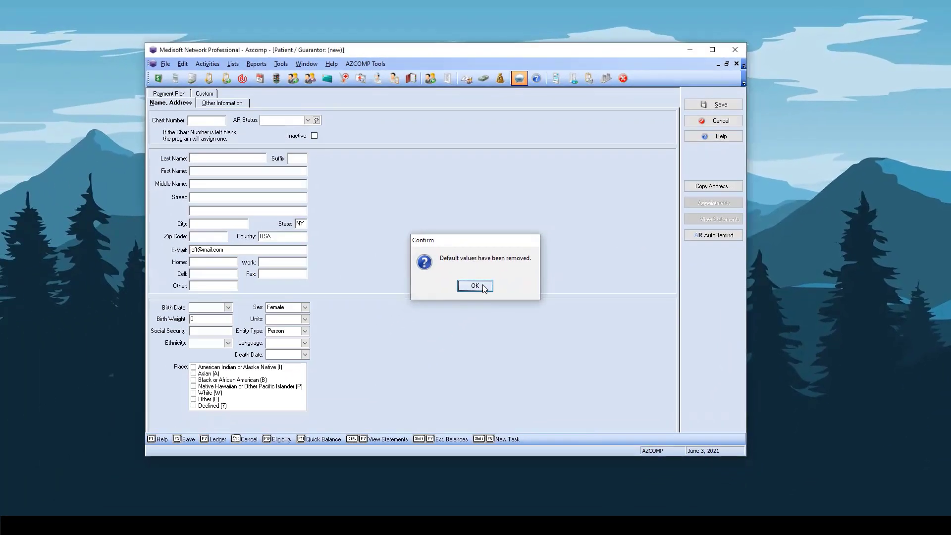
left_click(483, 288)
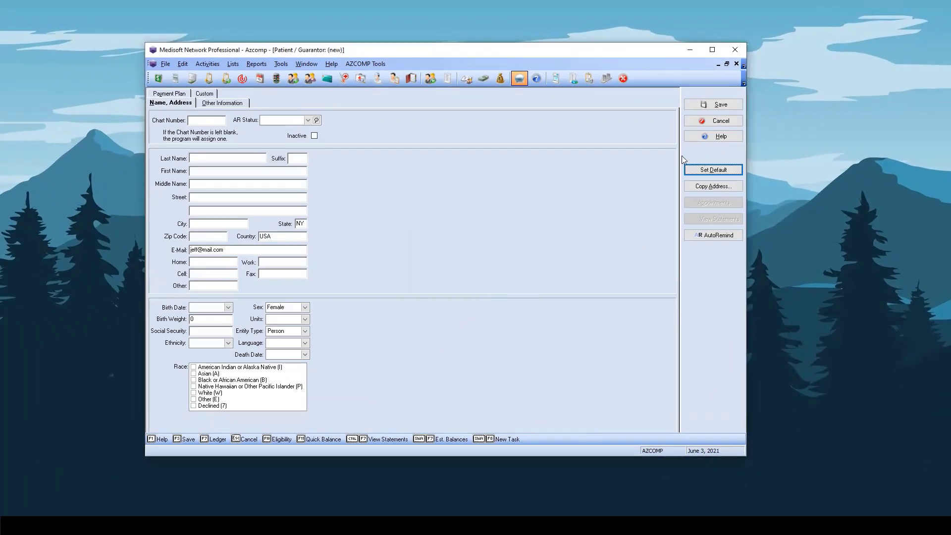
Cancel the unsaved patient form and start a fresh new patient record.
left_click(714, 121)
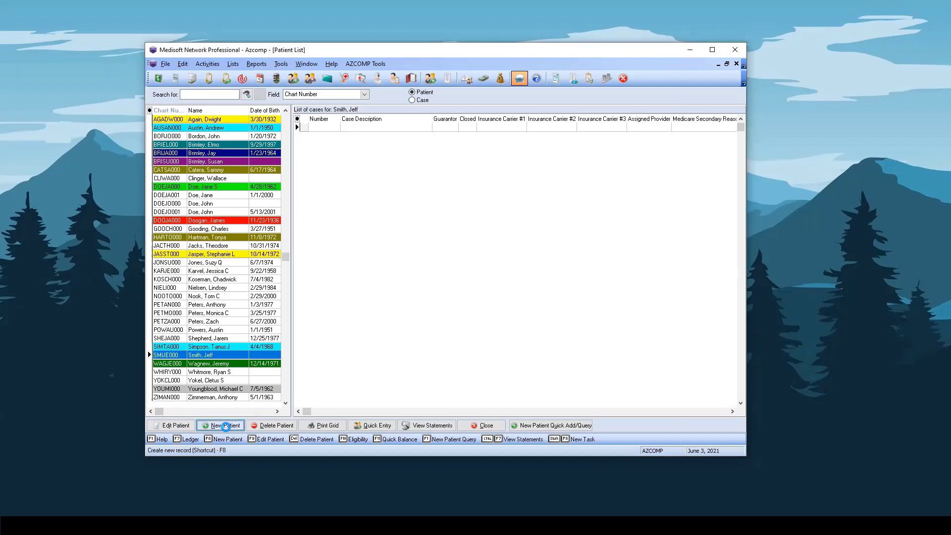
left_click(225, 426)
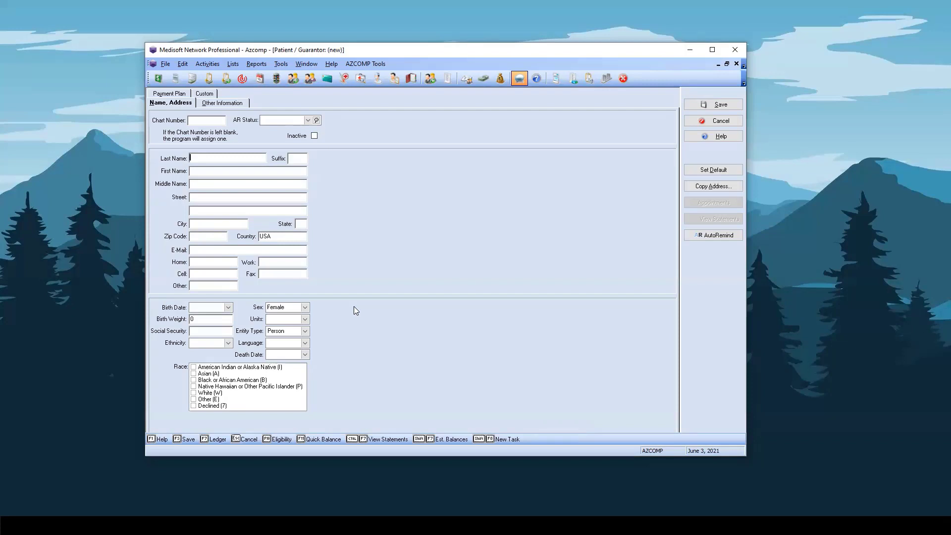
left_click(220, 106)
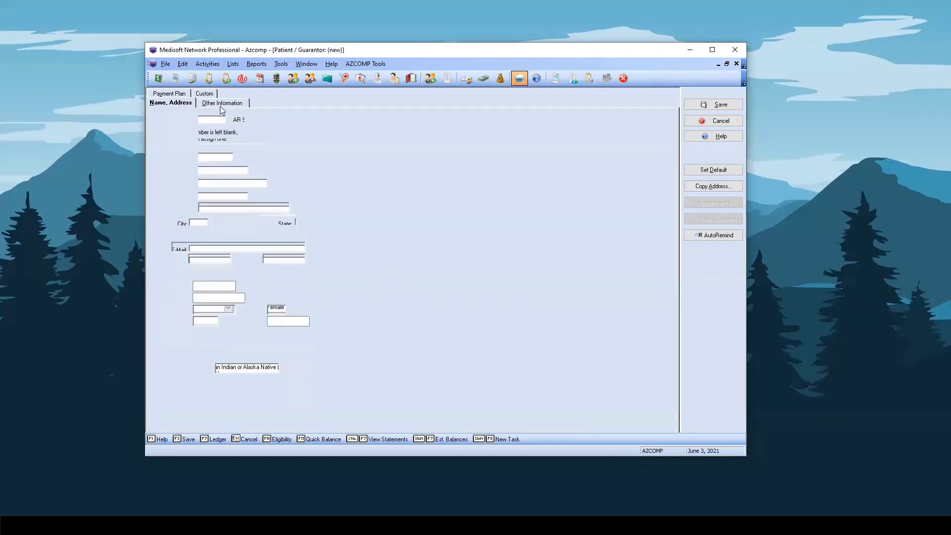
left_click(172, 96)
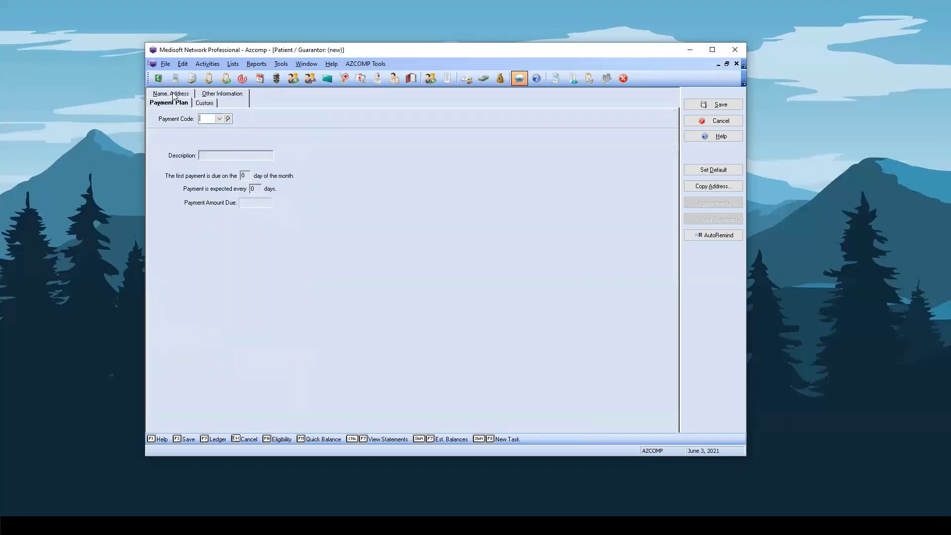
left_click(206, 94)
left_click(220, 103)
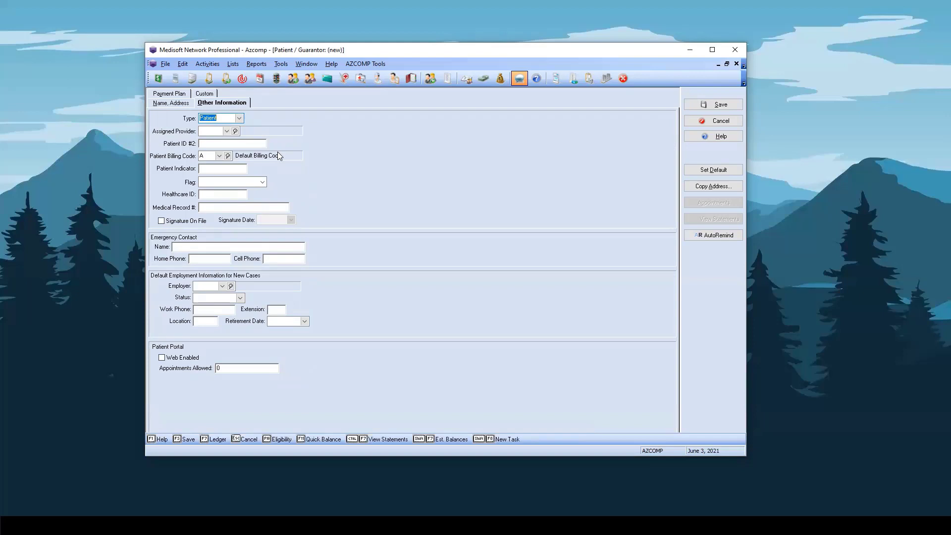
left_click(226, 132)
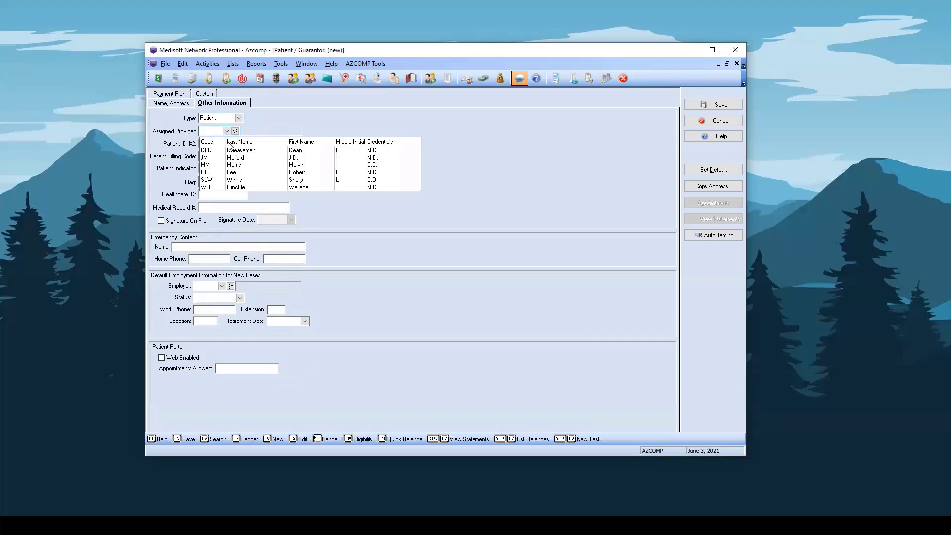
left_click(237, 188)
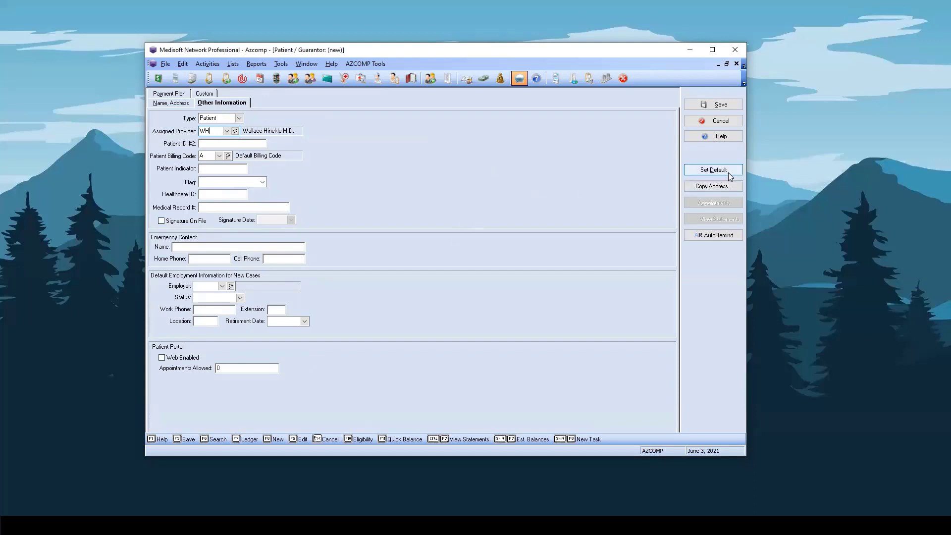
Make the current fields, with provider WH, the new-record defaults and answer Yes.
left_click(714, 170)
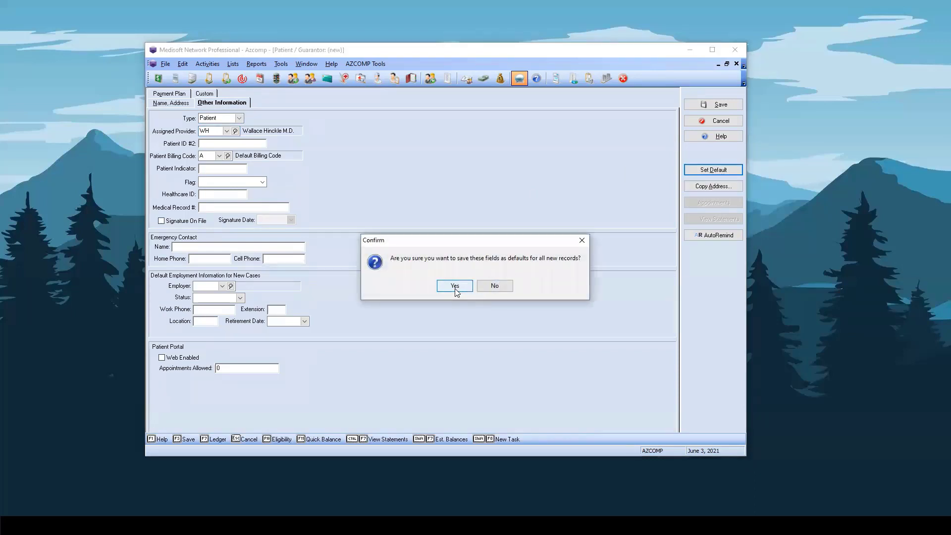
left_click(456, 288)
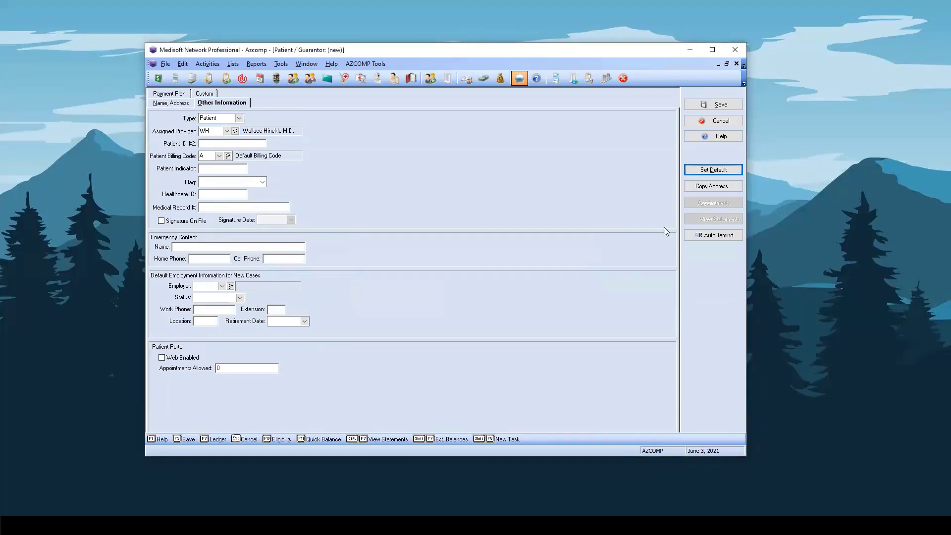
Cancel, start another new patient and verify Other Information shows provider WH prefilled.
left_click(722, 121)
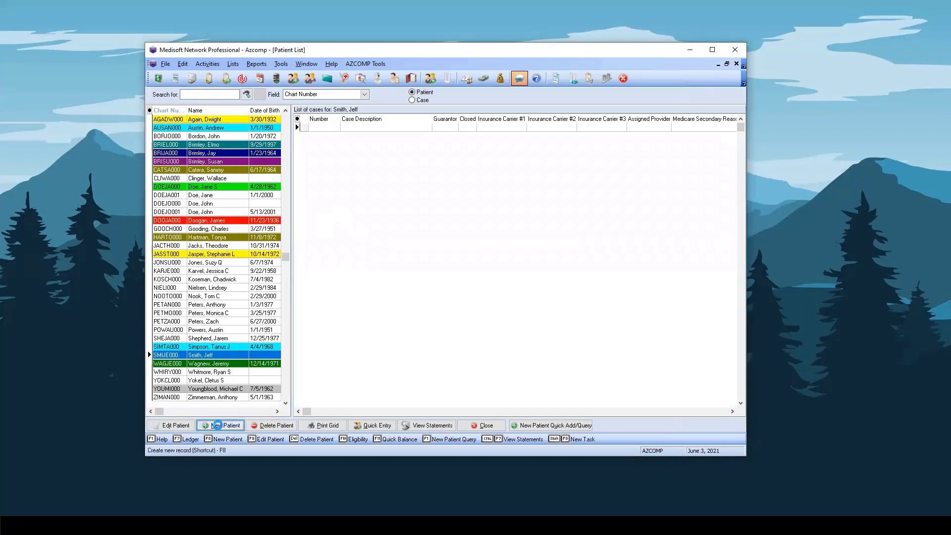
left_click(221, 425)
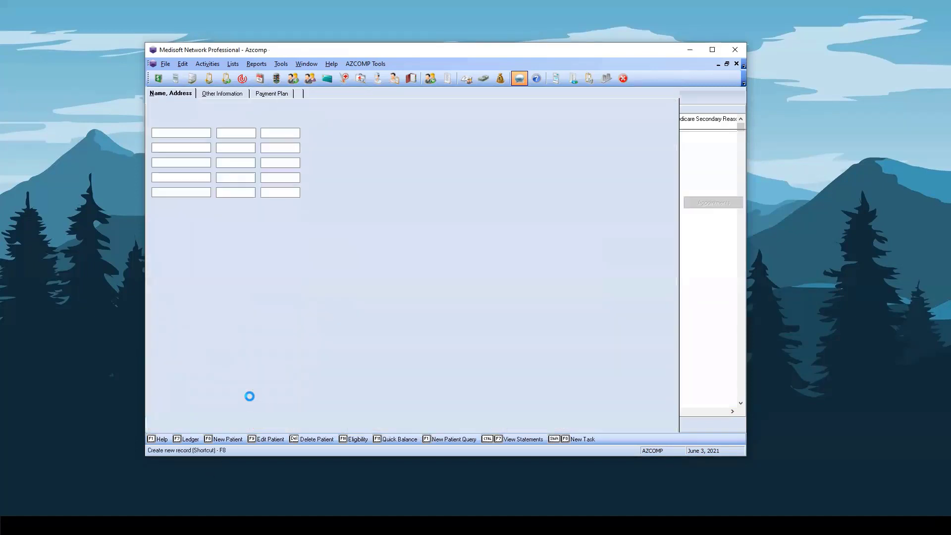
left_click(222, 102)
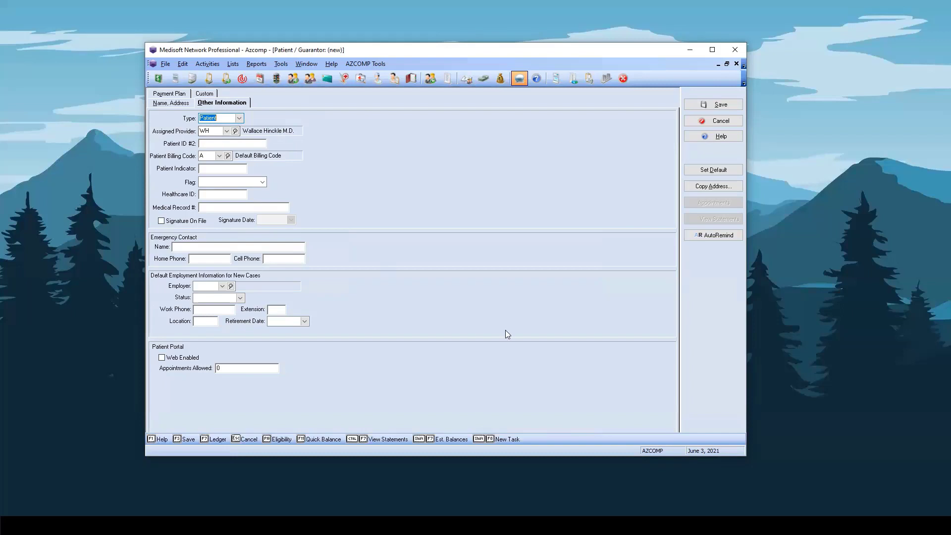
left_click(722, 172)
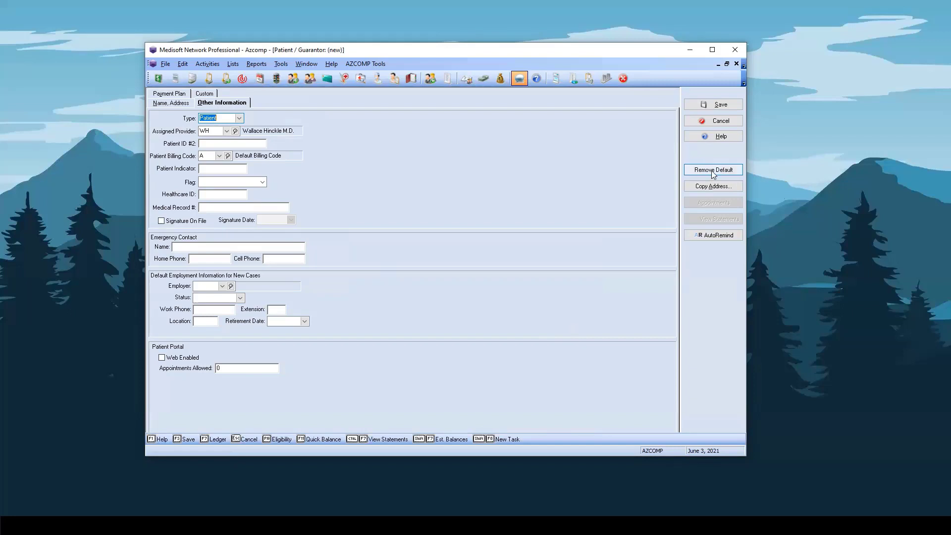